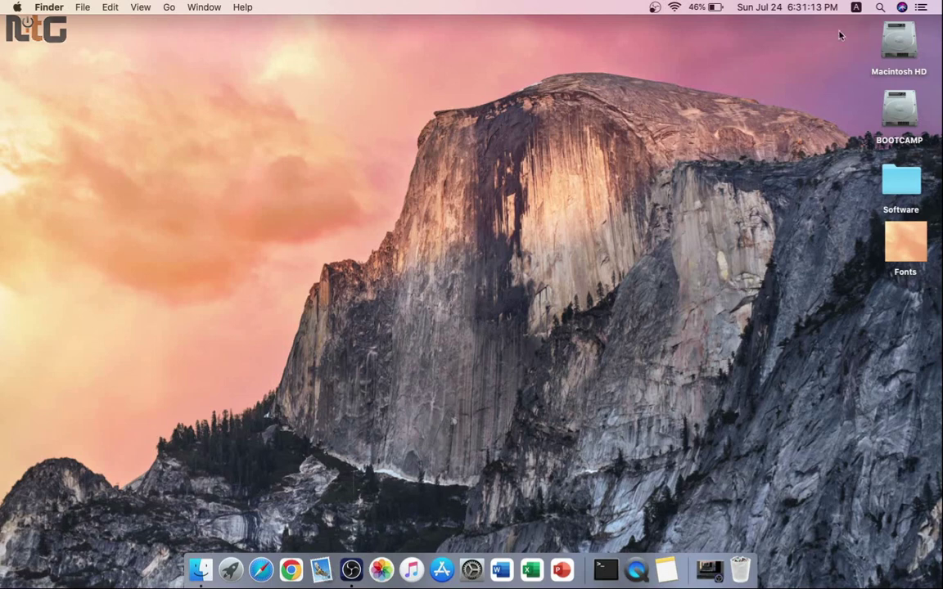
Step: Search the Mac for "notes" and open the Notes application
left_click(881, 9)
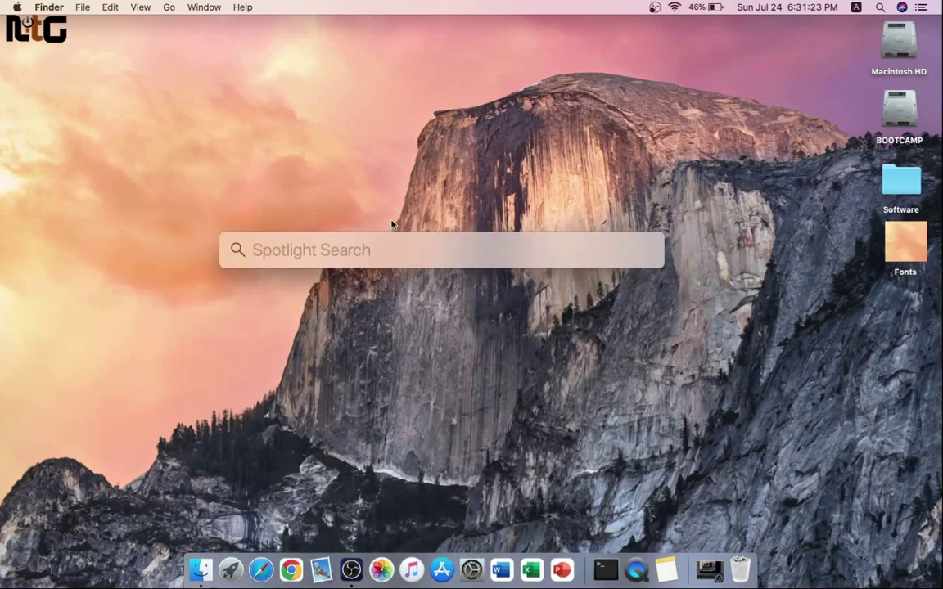
type("notes")
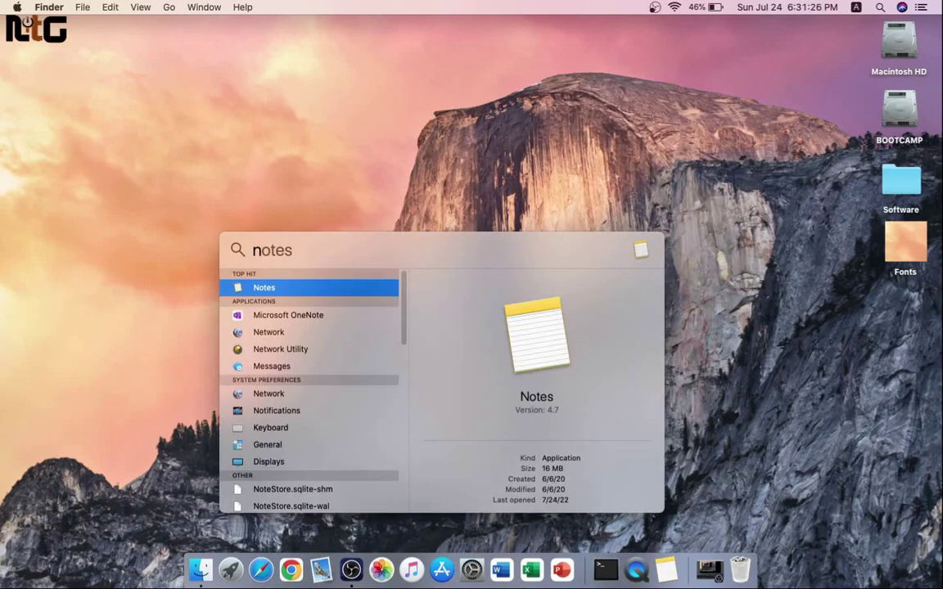
key("Escape")
type("notes")
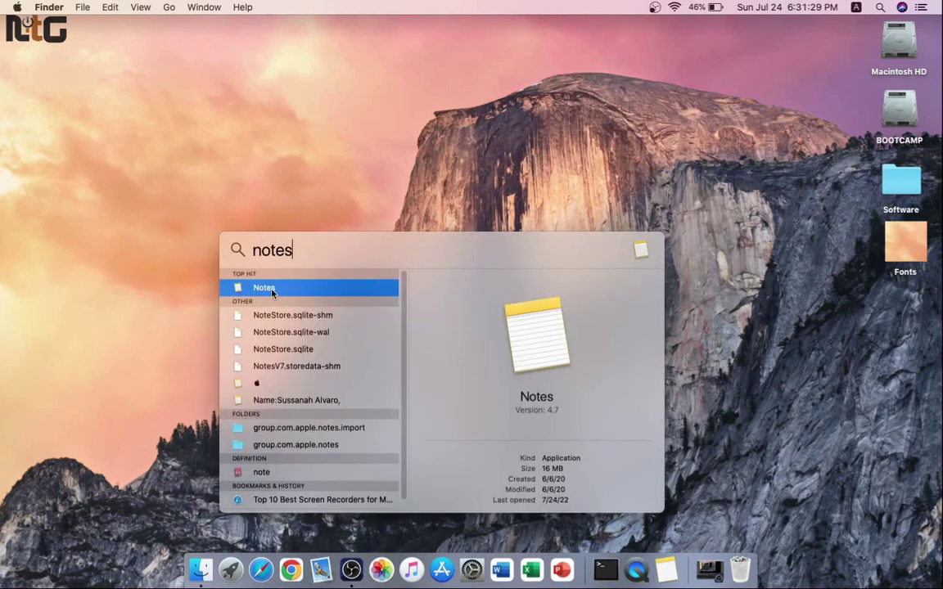
left_click(272, 290)
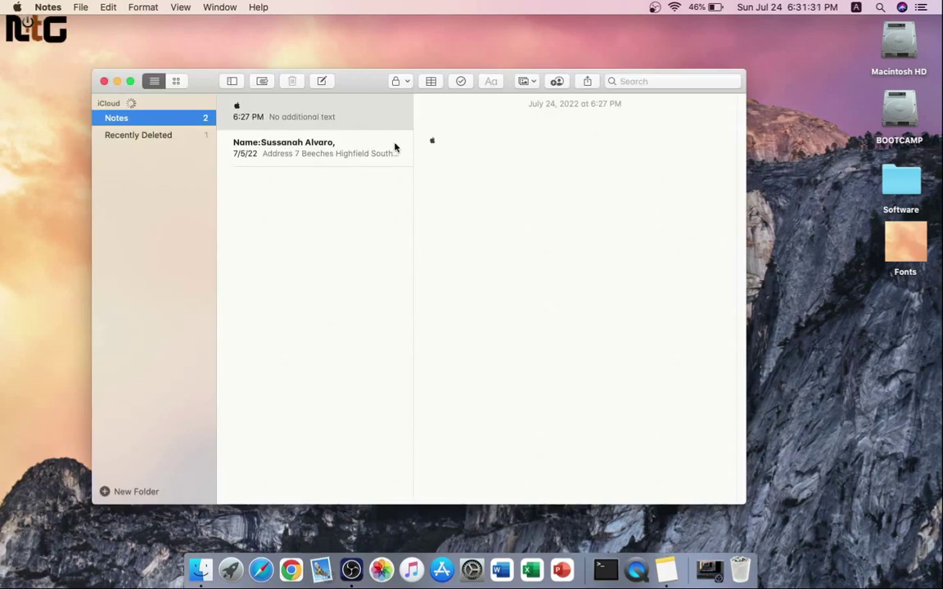
Step: Delete the Apple logo symbol from the first note and open the Character Viewer
left_click(429, 136)
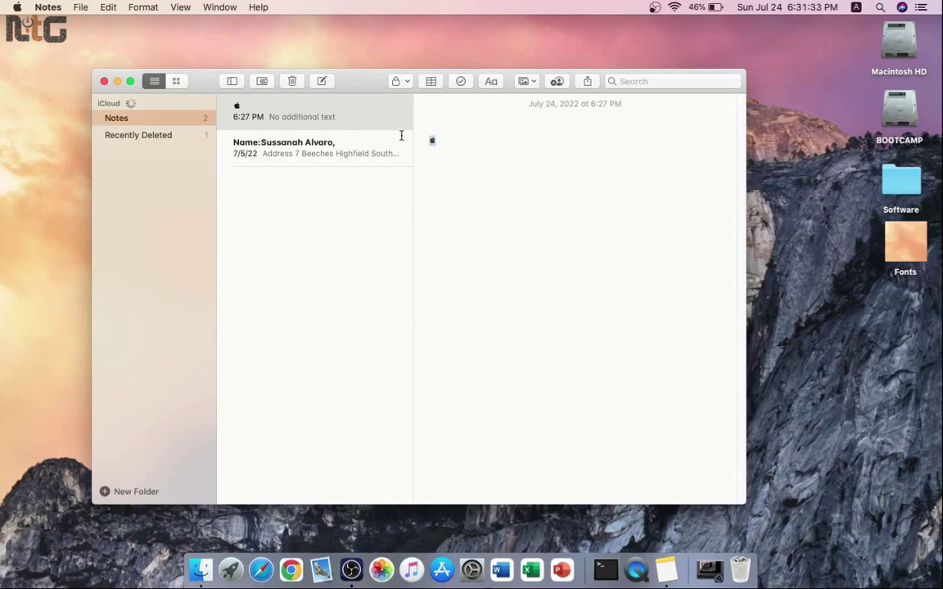
key("BackSpace")
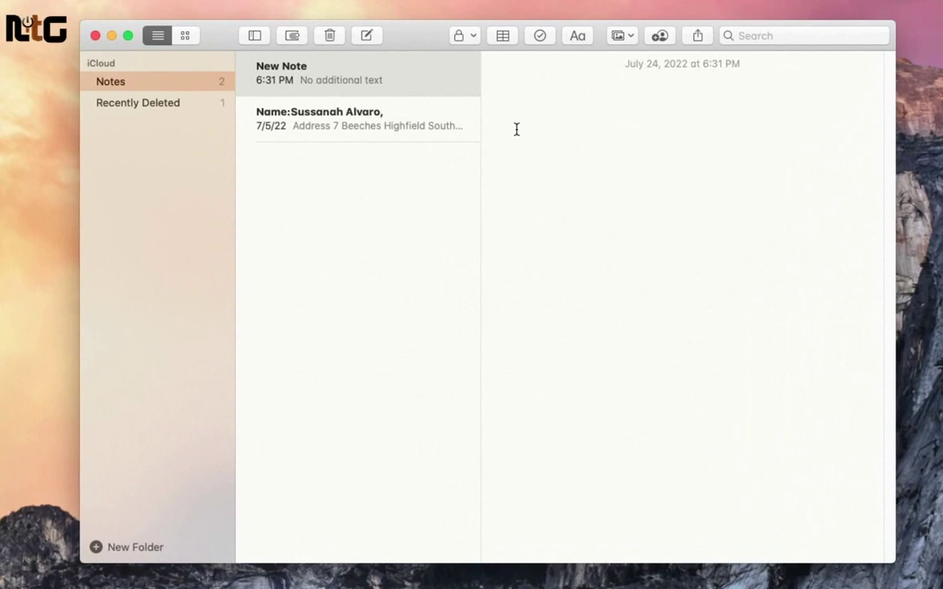
key("ctrl+super+space")
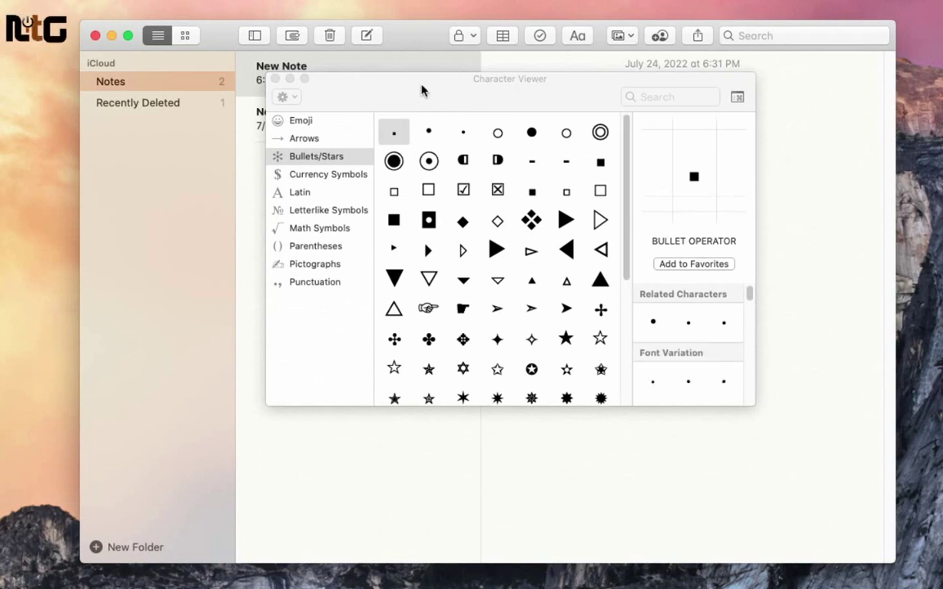
Step: Browse the Emoji, Arrows and Latin categories of the Character Viewer, including the Animals & Nature emoji
left_click(310, 124)
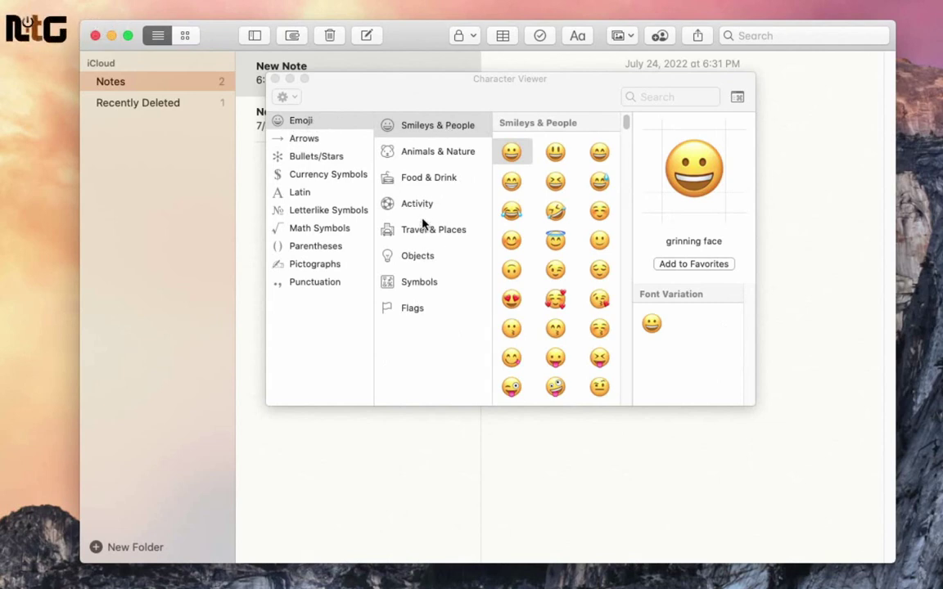
left_click(423, 158)
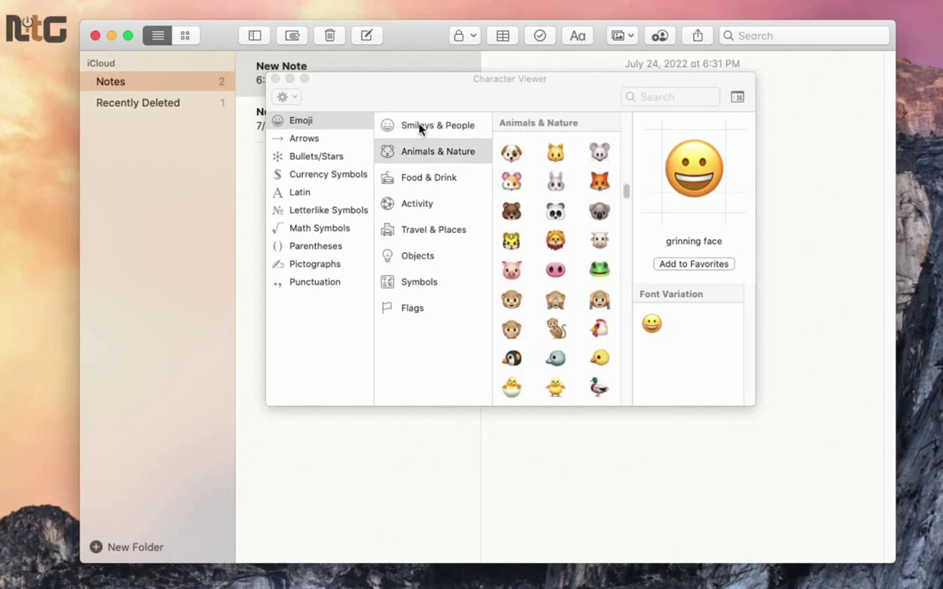
left_click(394, 127)
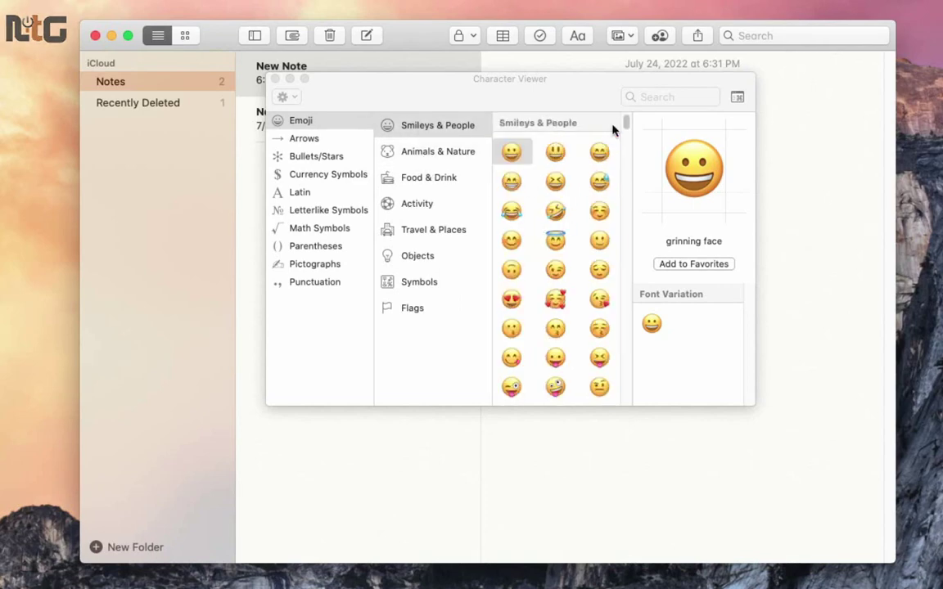
mouse_move(627, 125)
left_mouse_down()
mouse_move(626, 291)
mouse_move(626, 122)
left_mouse_up()
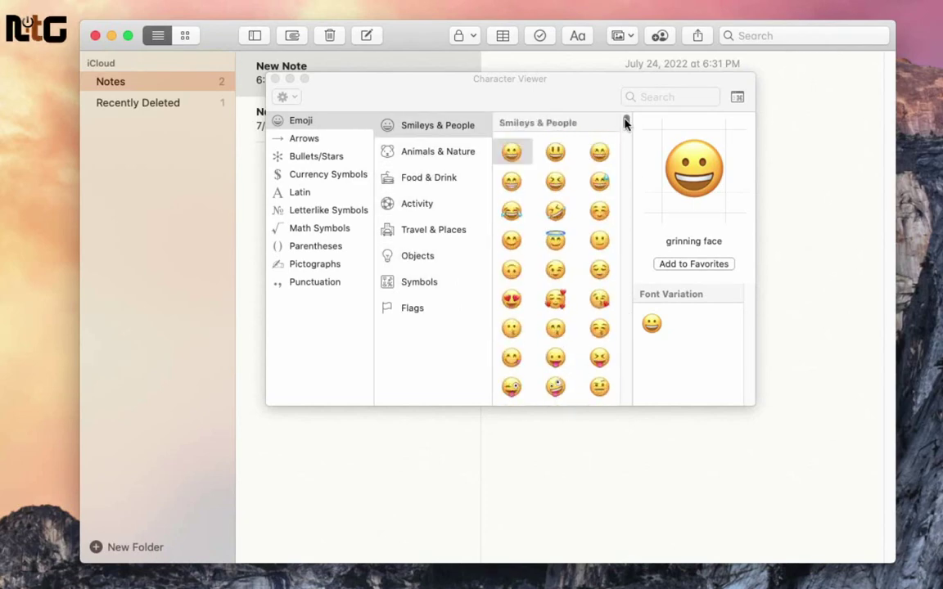
left_click(303, 138)
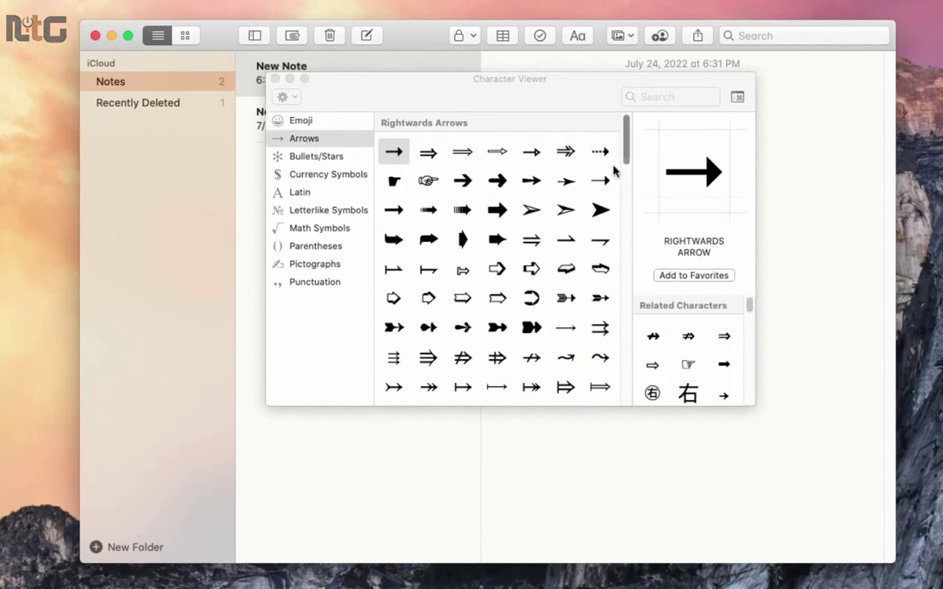
mouse_move(625, 133)
left_mouse_down()
mouse_move(626, 284)
mouse_move(627, 140)
left_mouse_up()
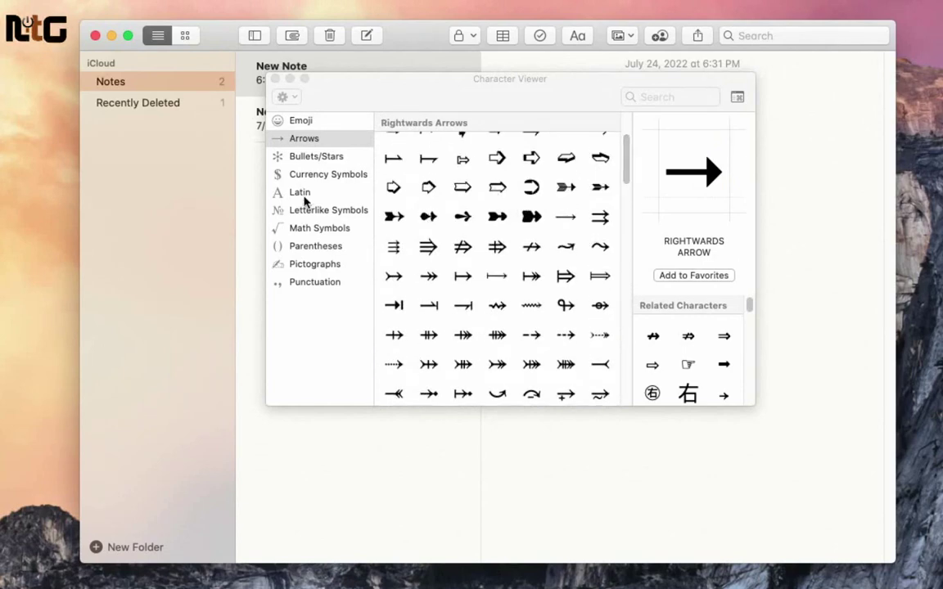
left_click(281, 189)
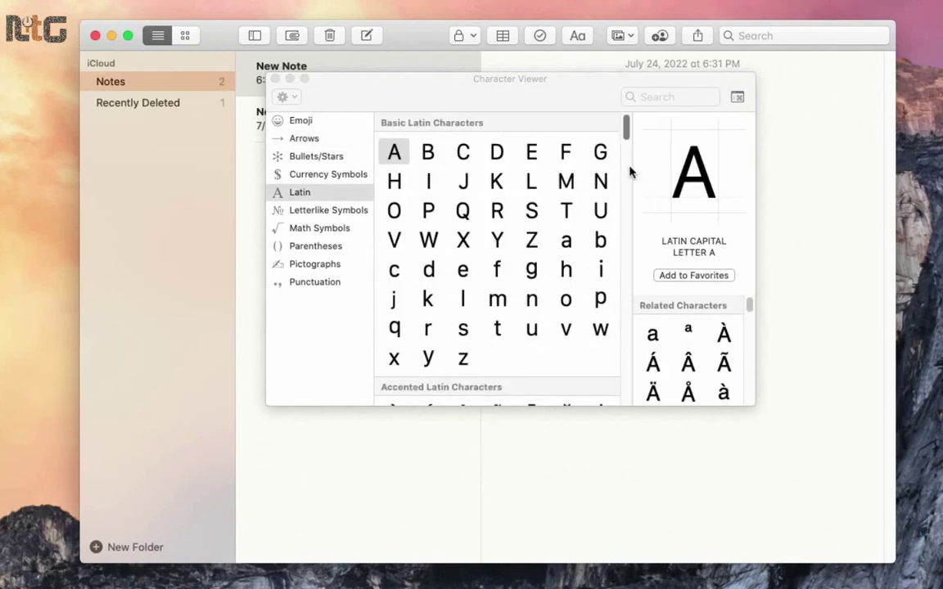
scroll(627, 170, "down", 10)
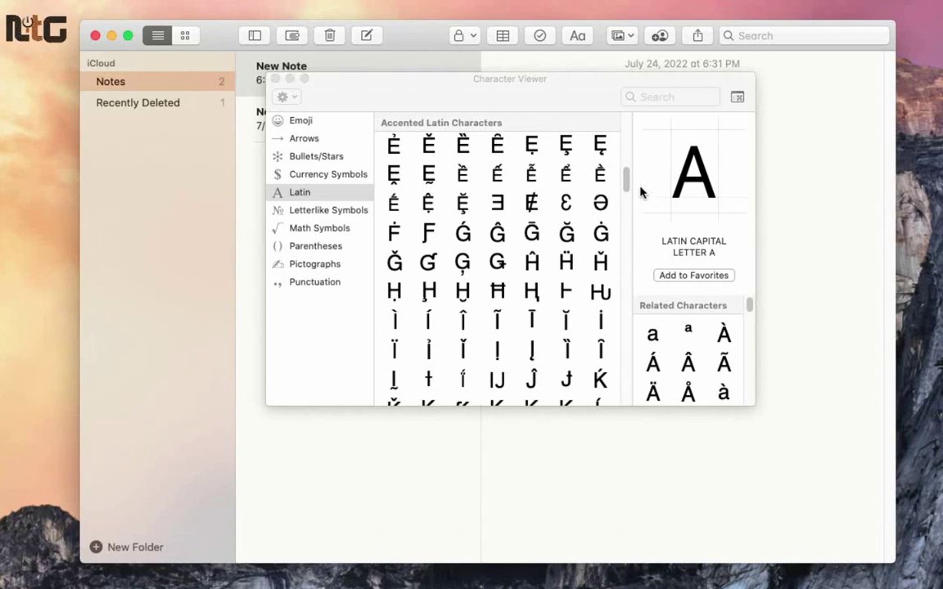
scroll(628, 189, "up", 10)
Step: Add the grinning face with squinting eyes and sweat drop emoji to Favorites and view the Favorites list
left_click(286, 120)
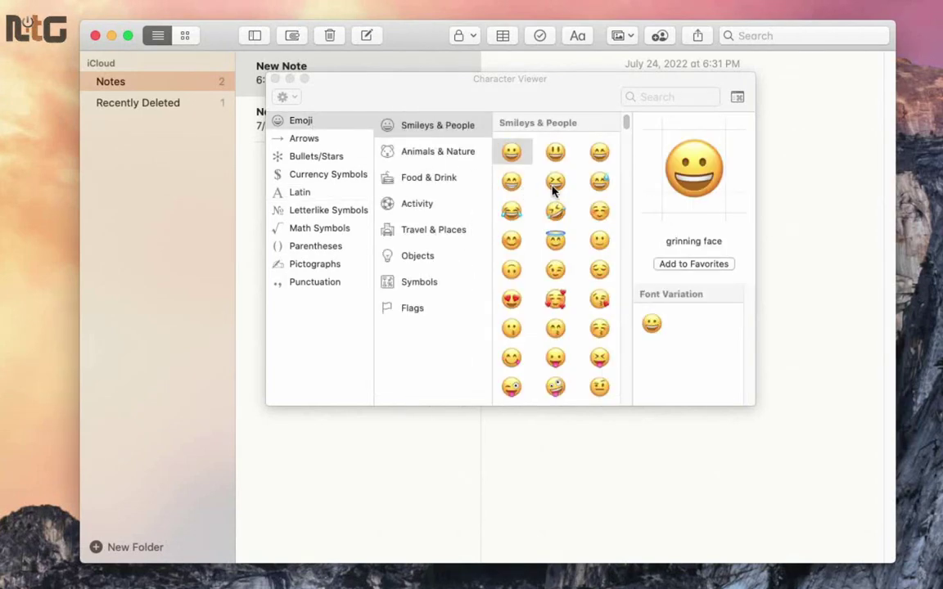
left_click(600, 181)
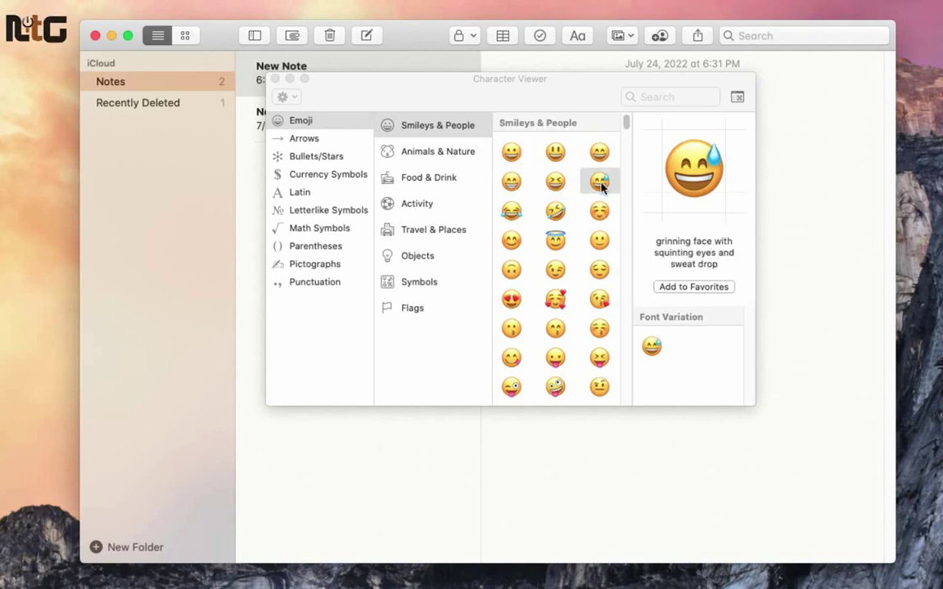
left_click(714, 288)
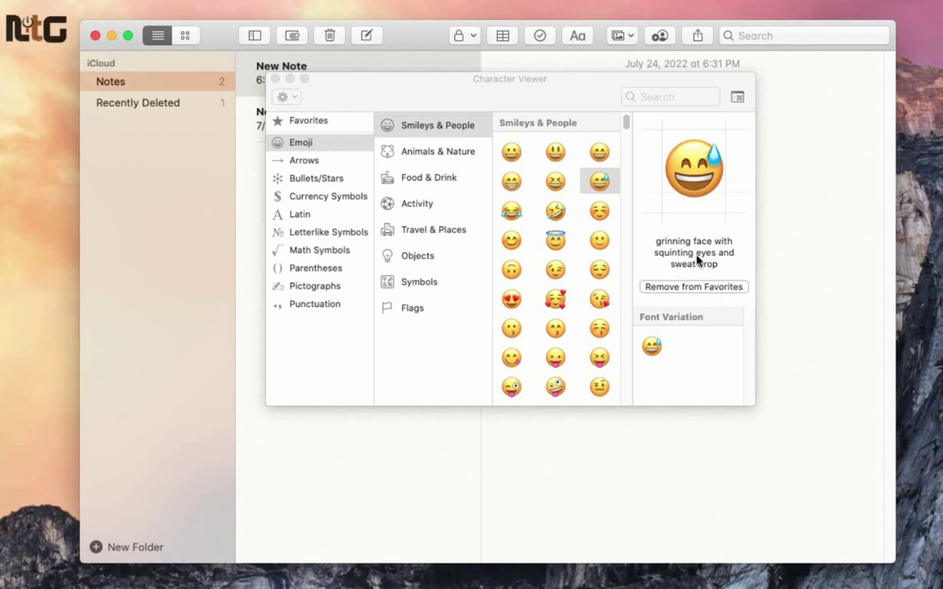
left_click(305, 123)
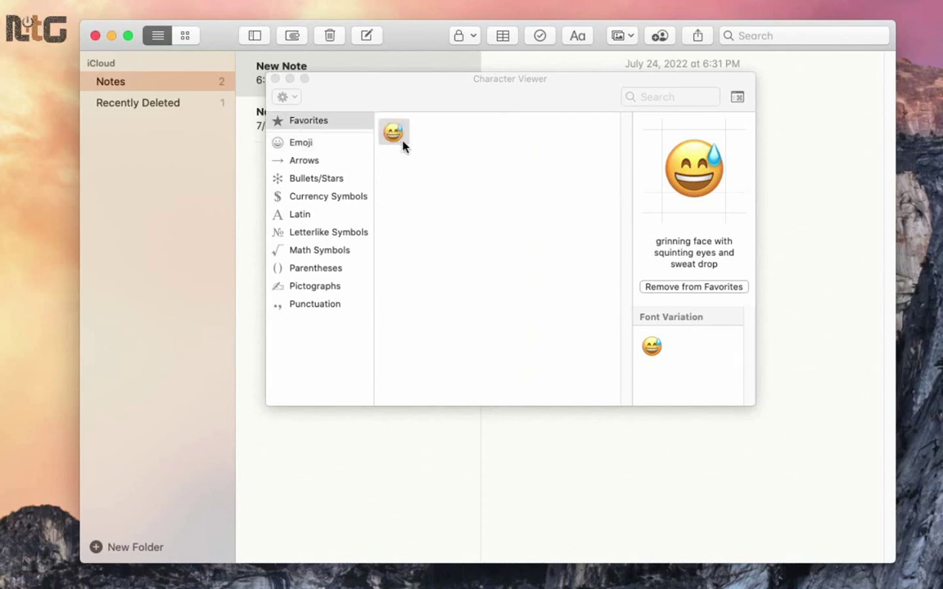
Step: Return to the Emoji category and set the Character Viewer's character size to Large
left_click(310, 144)
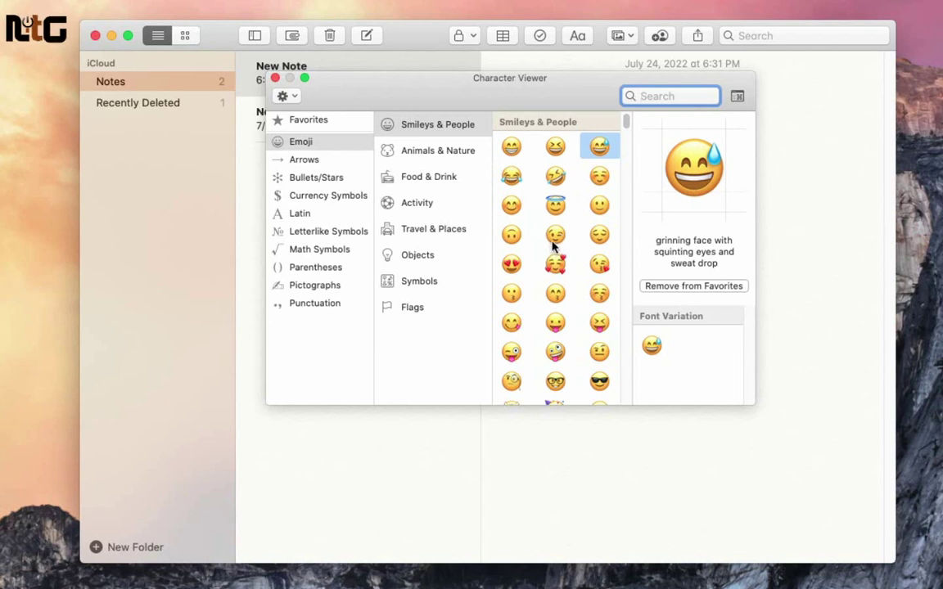
left_click(294, 100)
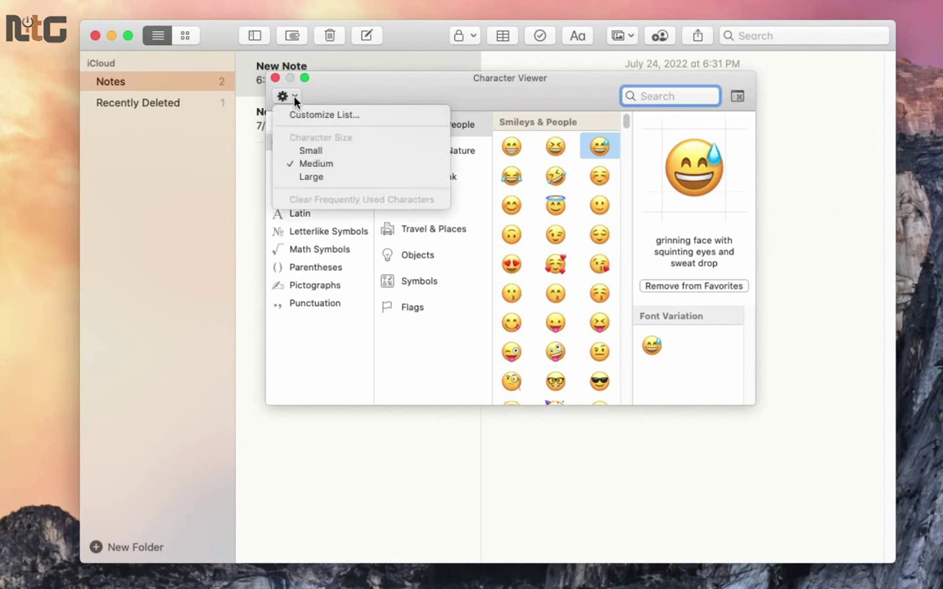
left_click(353, 177)
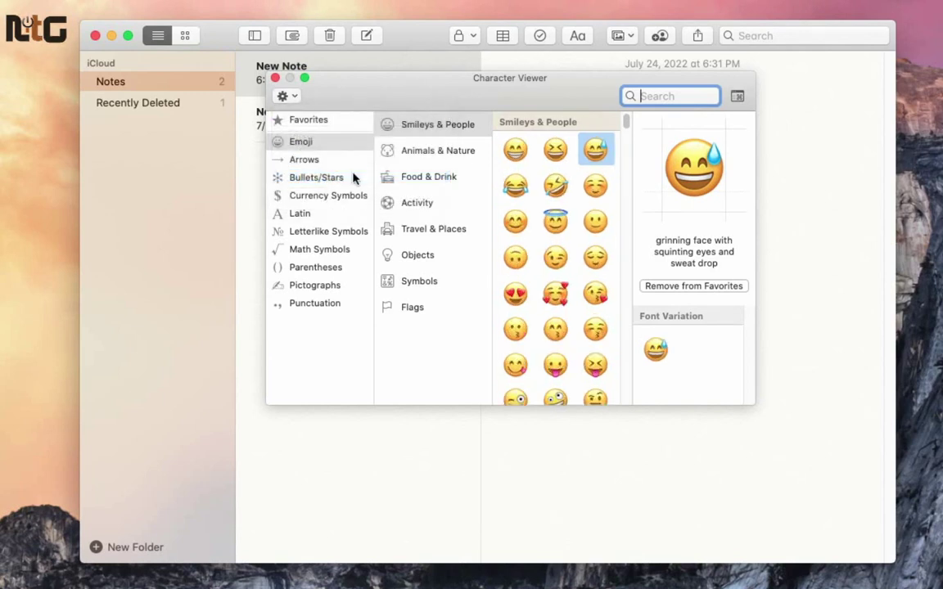
Step: Look through the Favorites, Latin, Letterlike Symbols, Currency Symbols and Bullets/Stars categories at the enlarged size
left_click(516, 293)
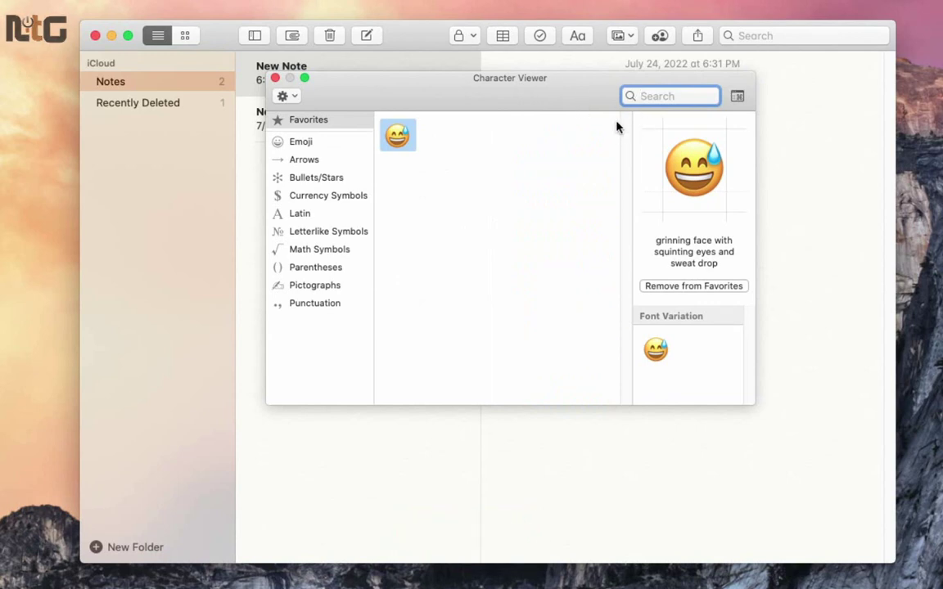
left_click(273, 206)
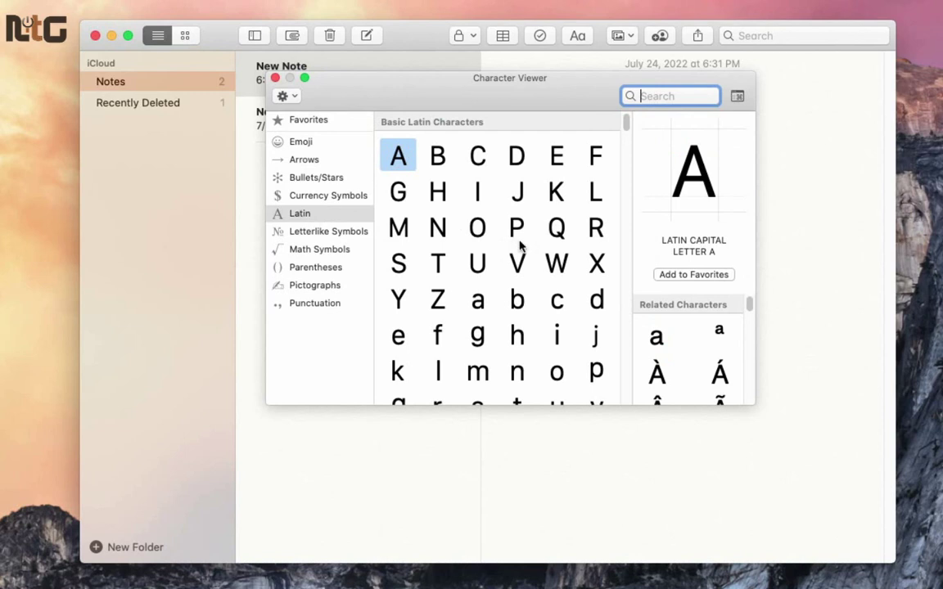
left_click(310, 230)
left_click(314, 195)
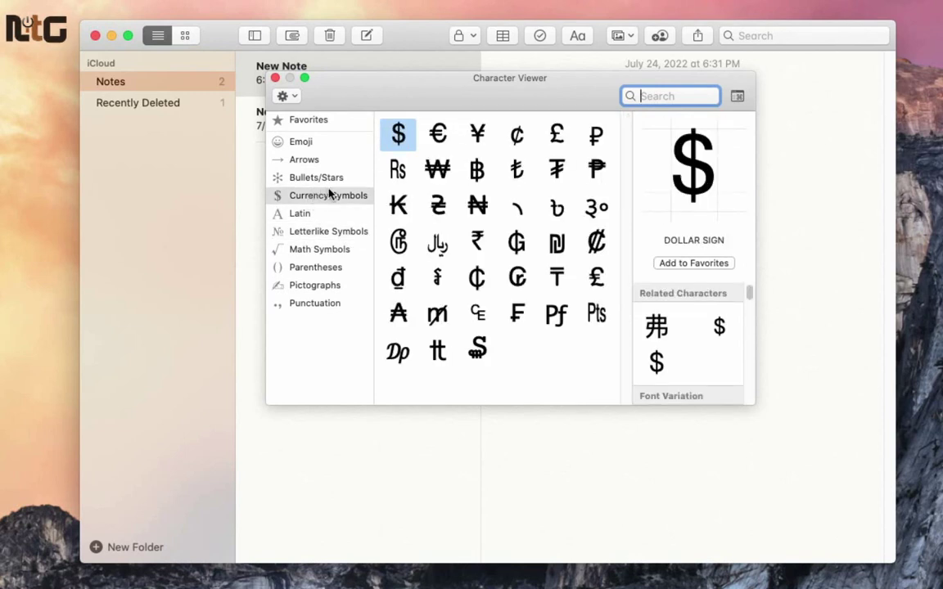
left_click(317, 183)
left_click(316, 196)
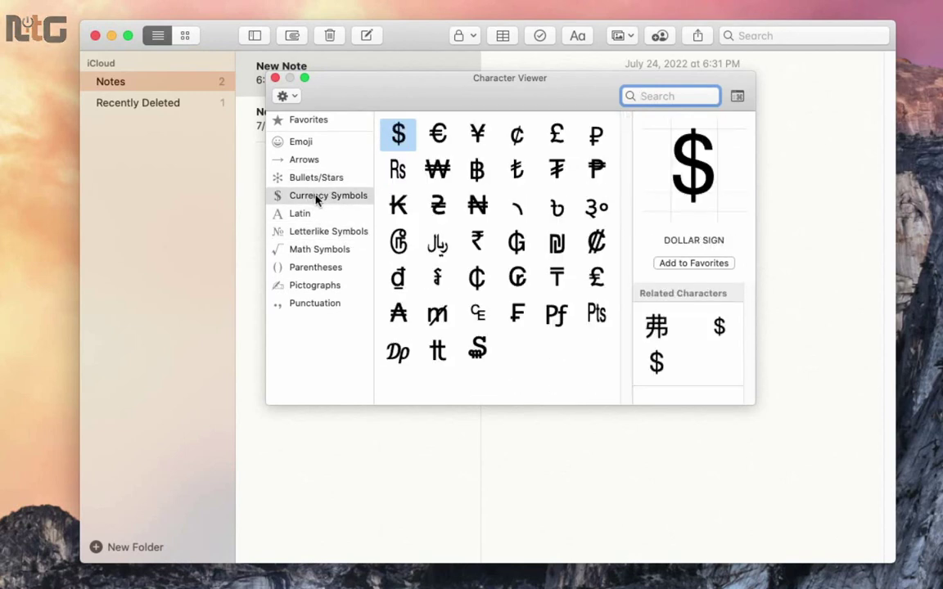
left_click(316, 182)
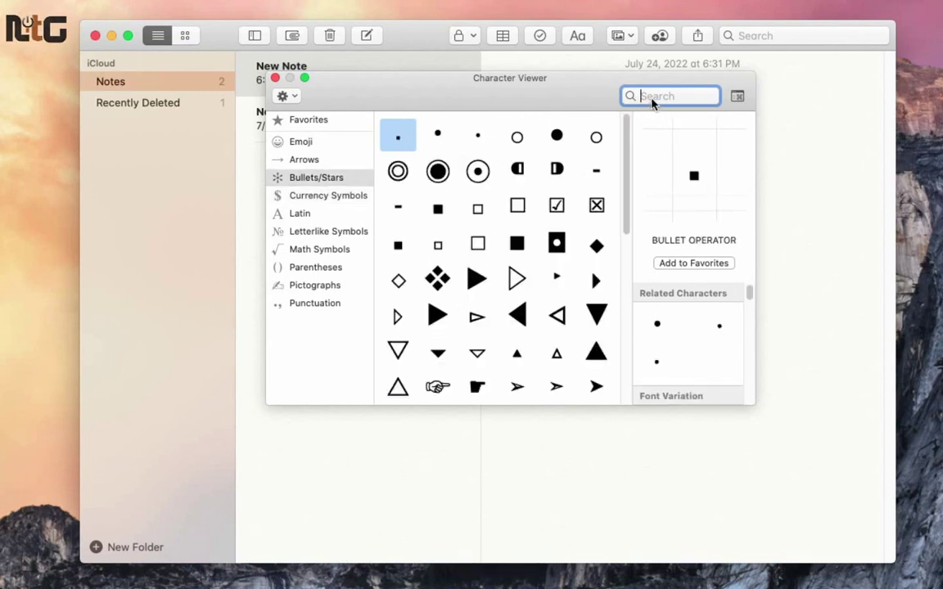
Step: Search the characters for "doll" and collapse the Character Viewer into its compact emoji palette
type("doll")
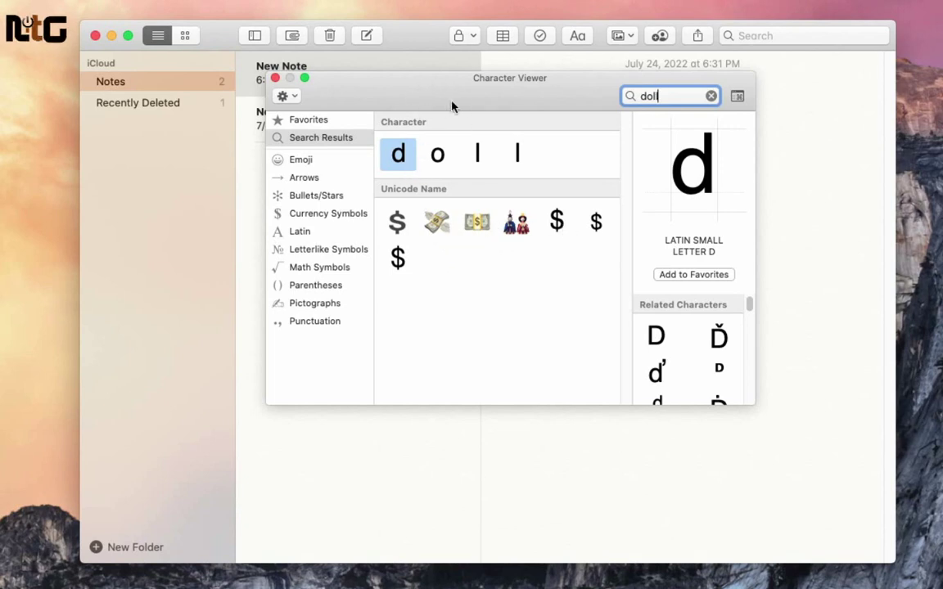
key("super")
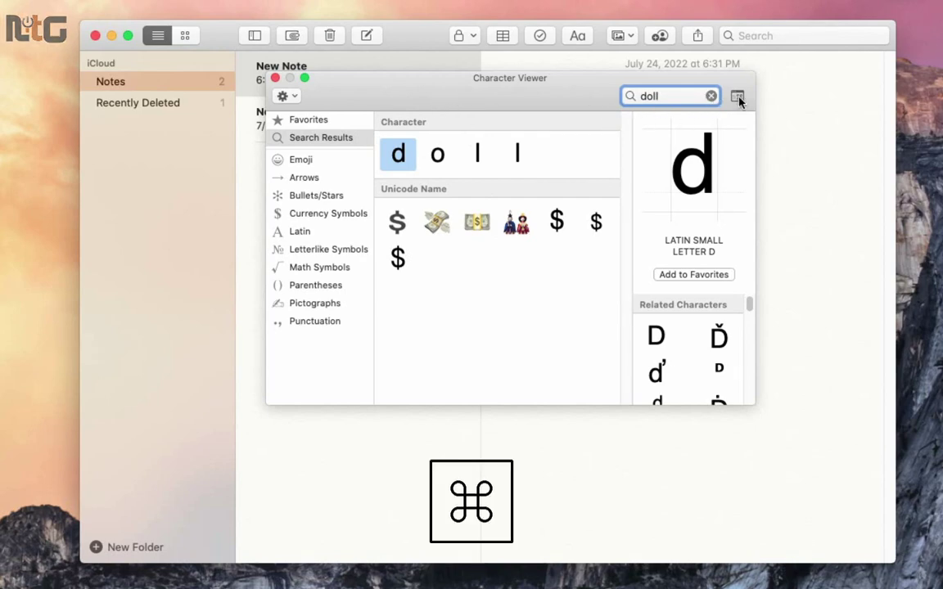
left_click(738, 98)
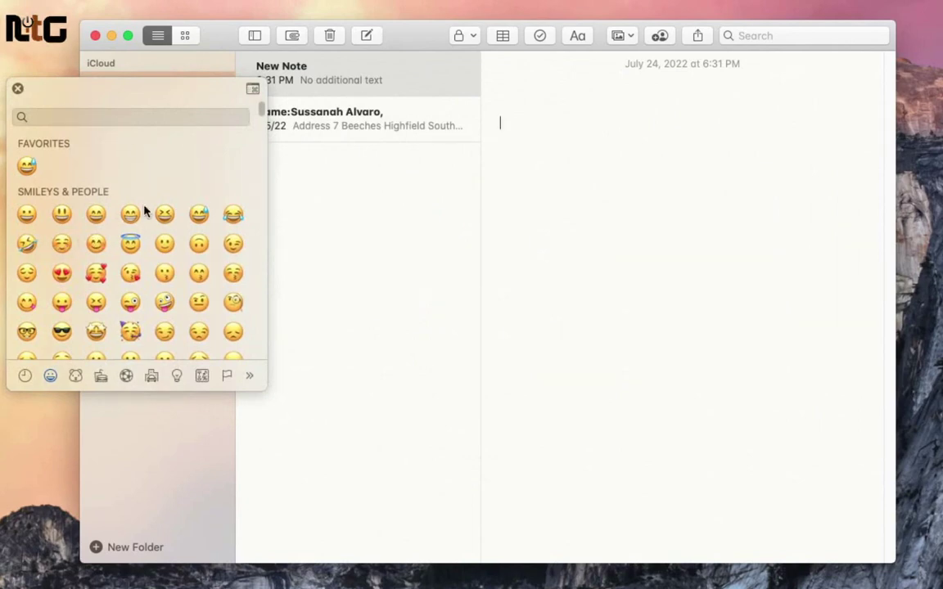
Step: Examine the compact palette's emoji categories, from Smileys & People through Food & Drink to Symbols
scroll(144, 210, "down", 15)
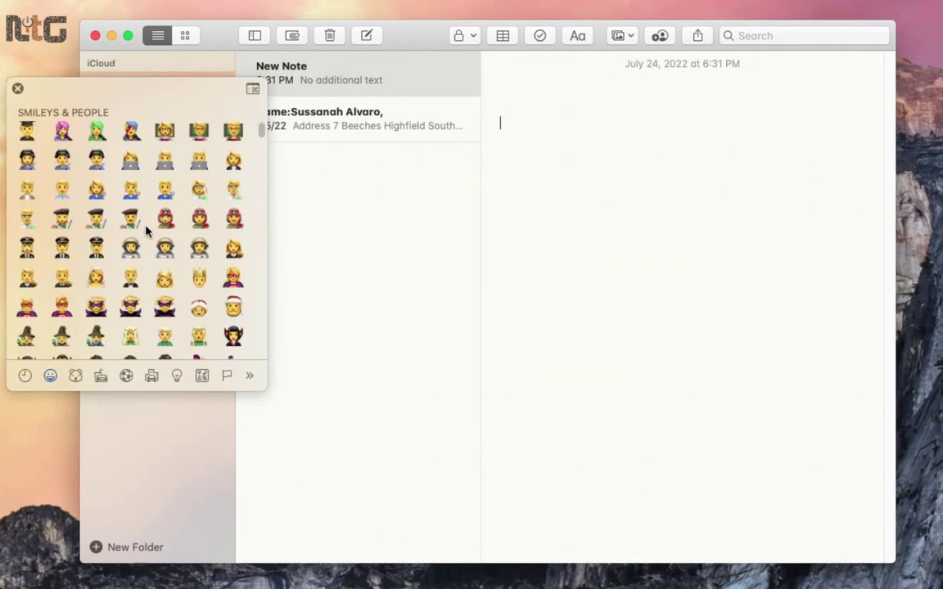
scroll(147, 231, "up", 20)
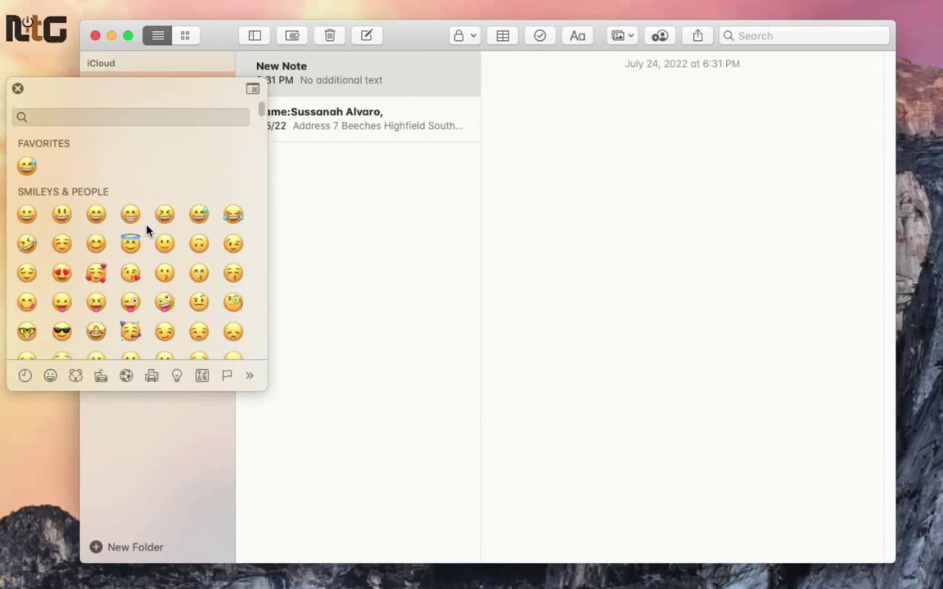
scroll(147, 231, "down", 20)
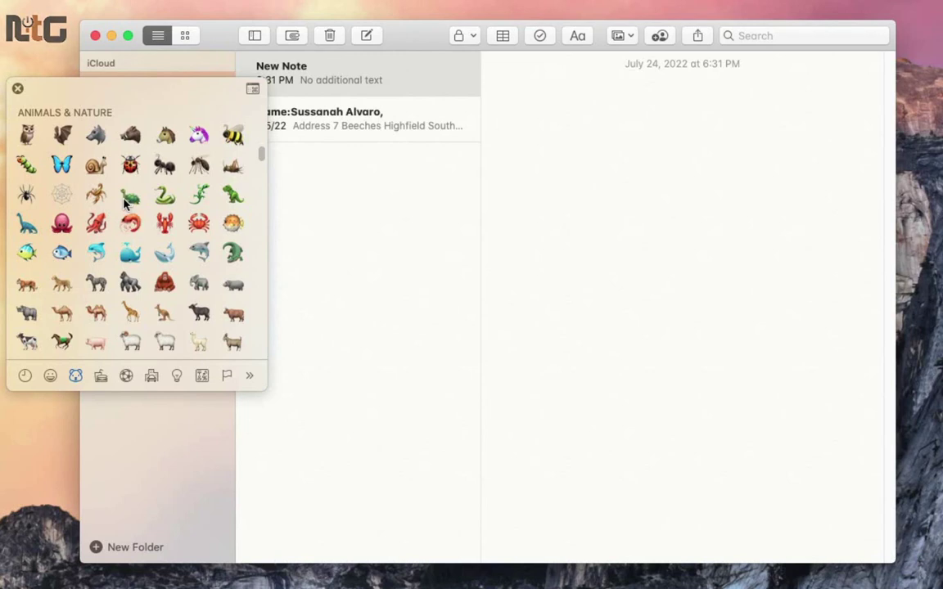
left_click(50, 376)
left_click(90, 376)
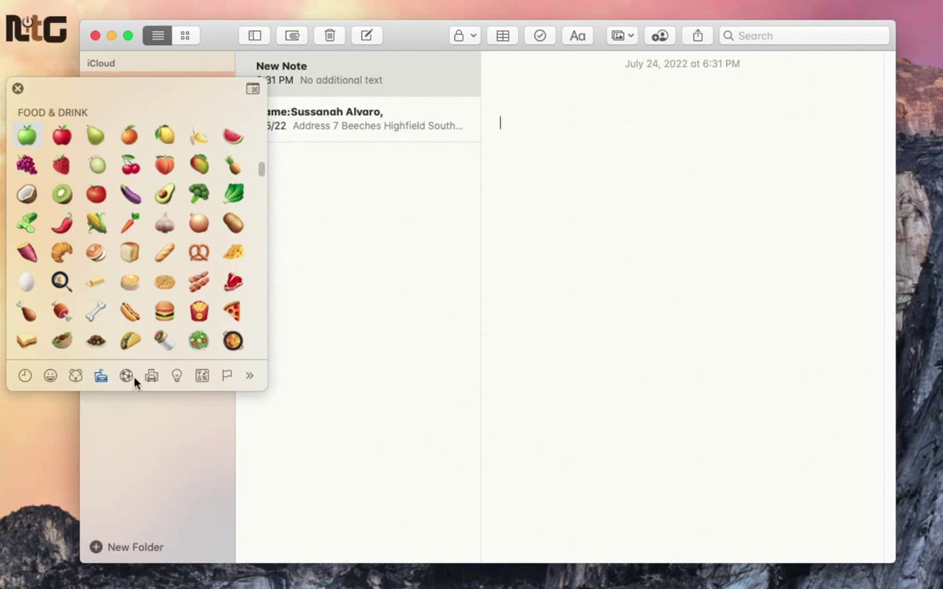
left_click(127, 378)
left_click(151, 378)
left_click(201, 378)
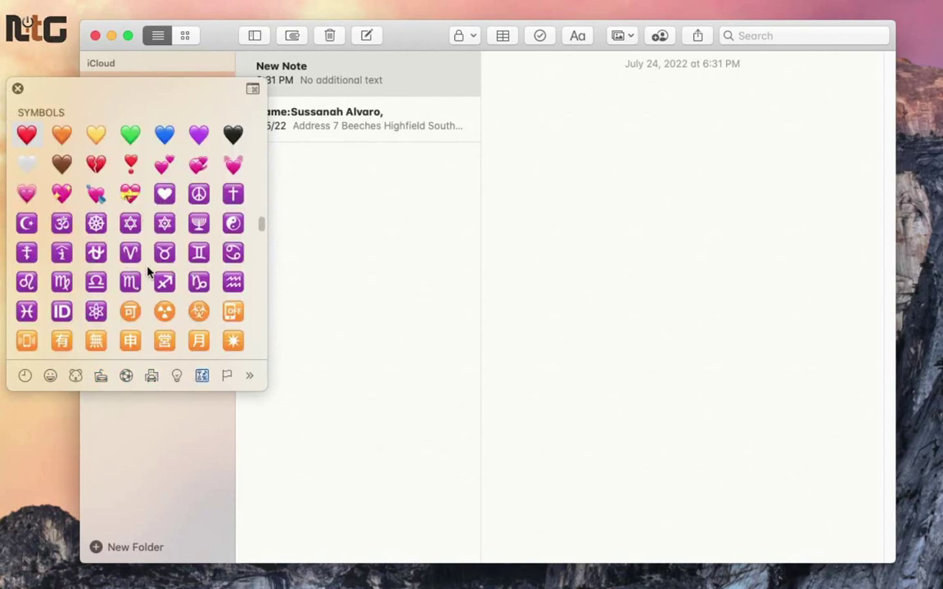
Step: View the compact palette's additional symbol categories, such as Letterlike Symbols and Pictographs, and expand it back into the full Character Viewer
left_click(250, 379)
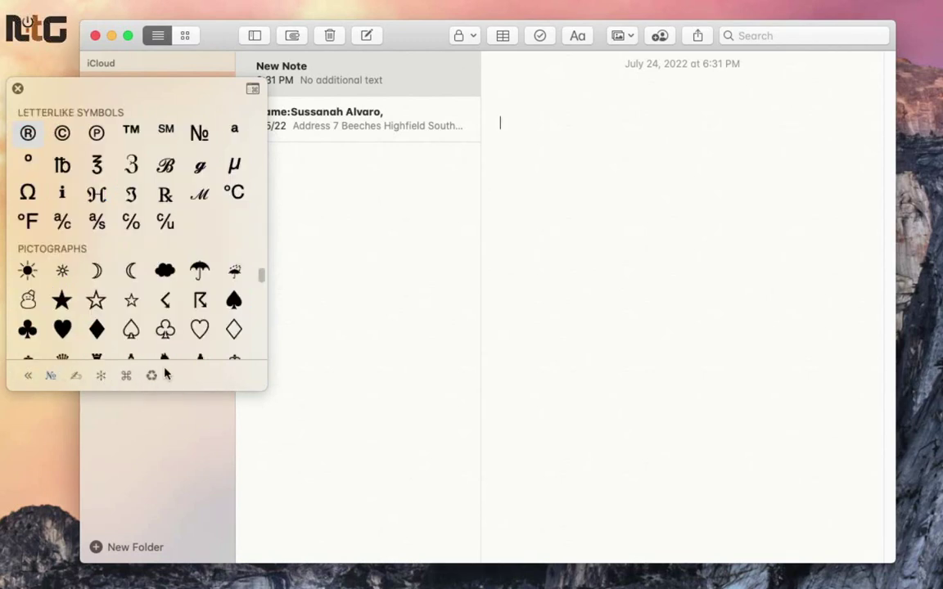
left_click(29, 376)
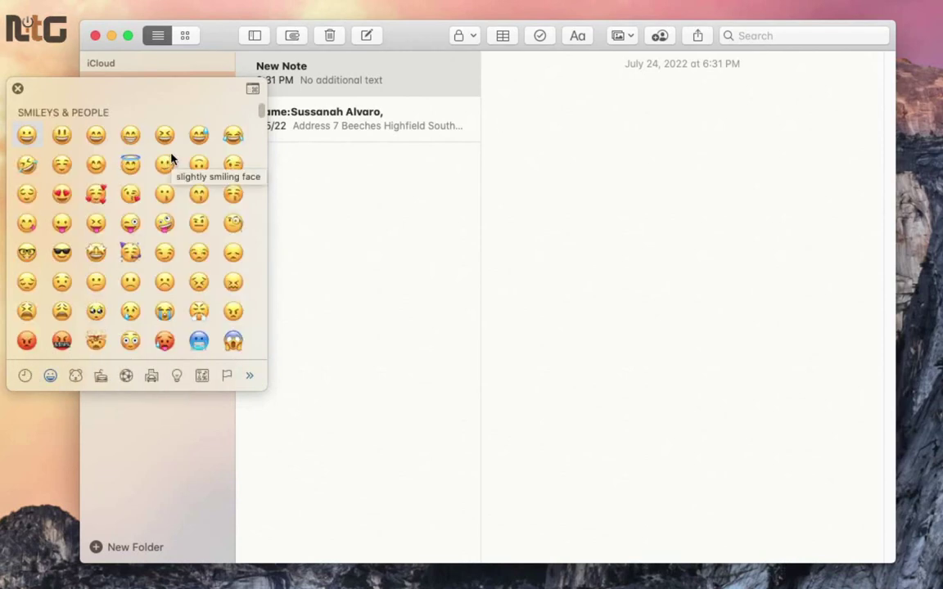
left_click(253, 89)
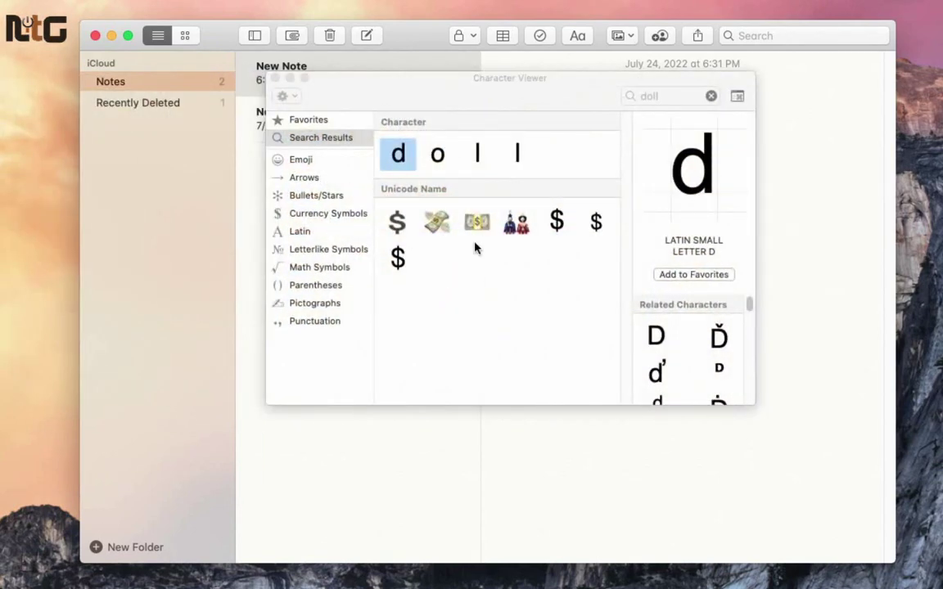
left_click(405, 92)
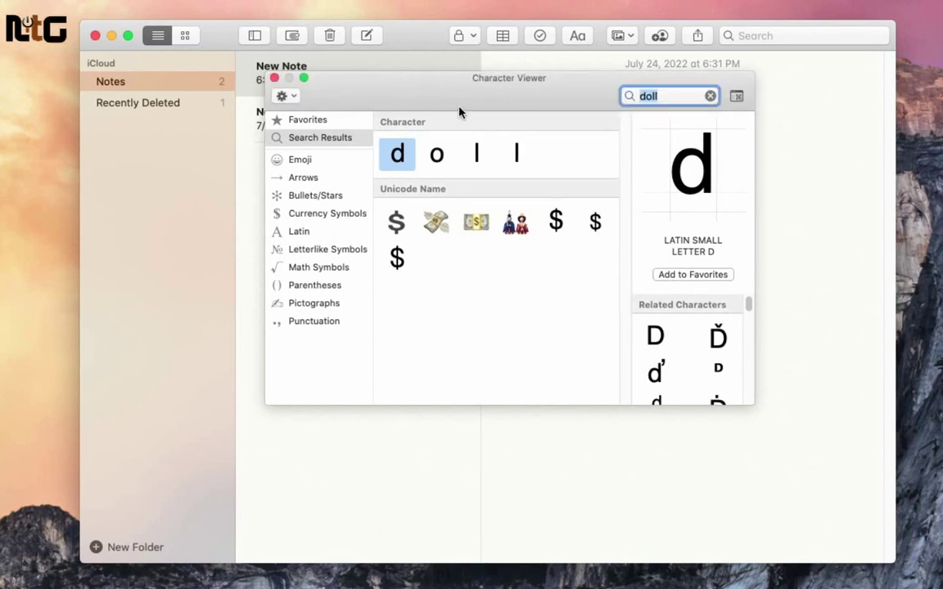
Step: Look through the Emoji, Arrows, Bullets/Stars, Currency Symbols, Letterlike Symbols and Parentheses categories in the full Character Viewer
left_click(322, 192)
left_click(303, 159)
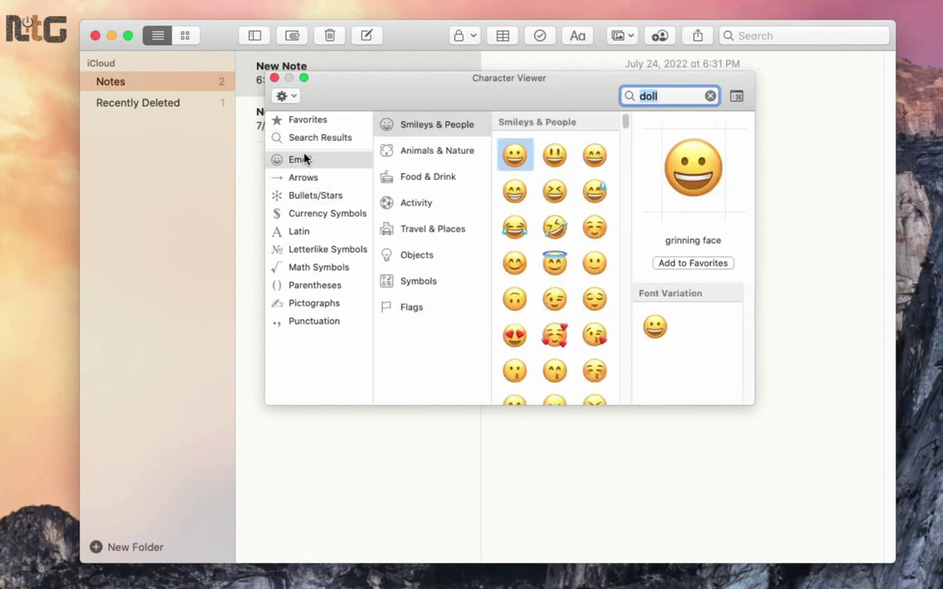
left_click(305, 179)
left_click(309, 197)
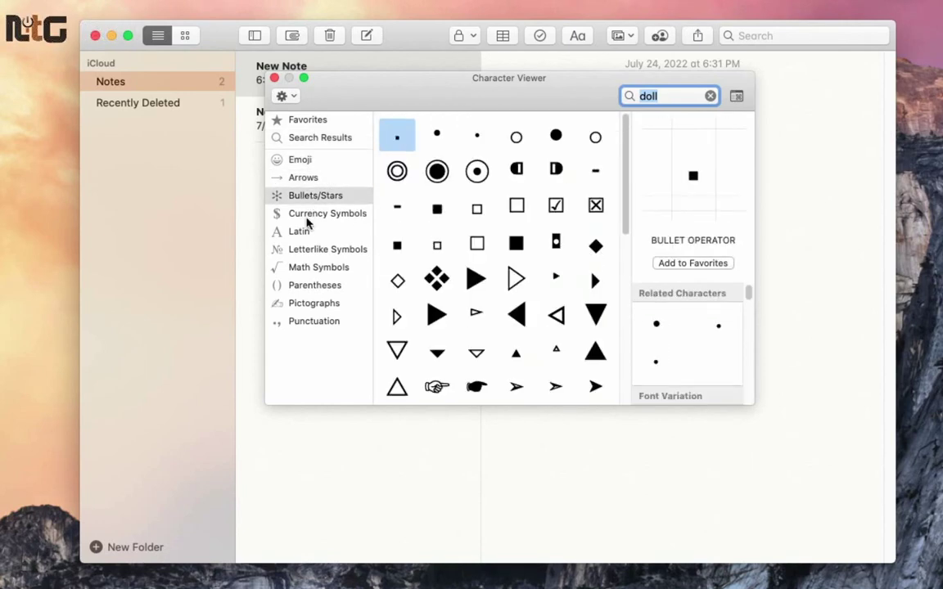
left_click(308, 215)
left_click(311, 197)
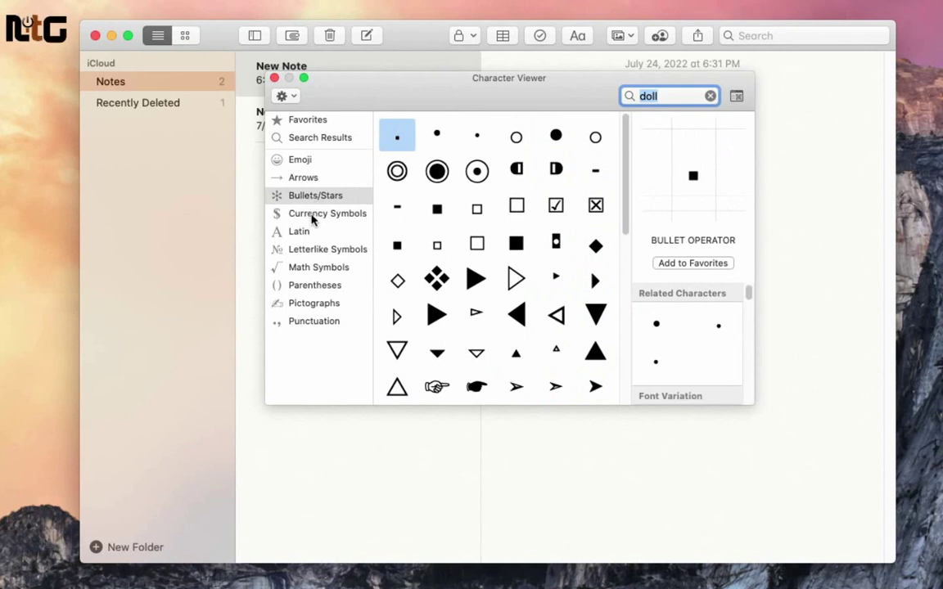
left_click(311, 214)
left_click(309, 249)
left_click(309, 283)
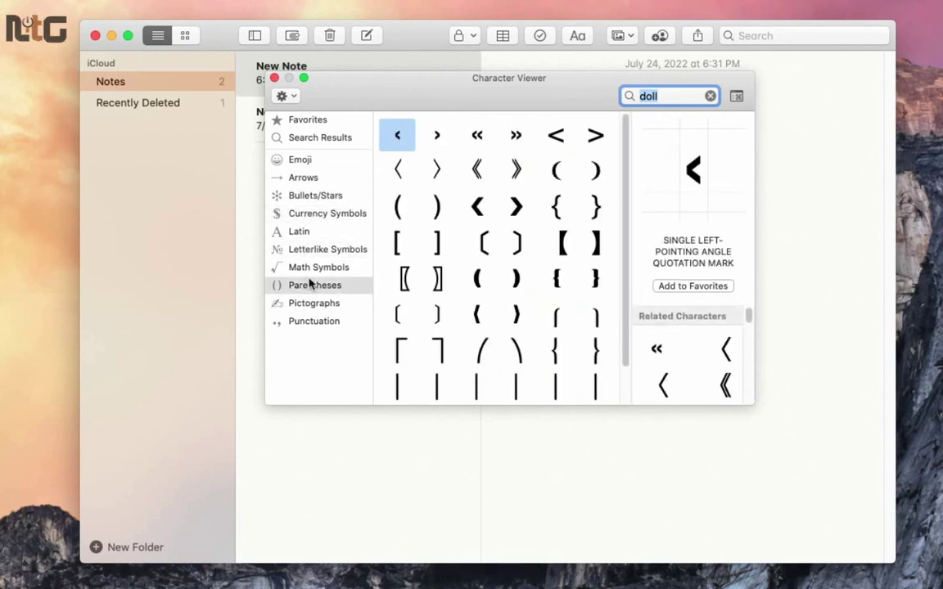